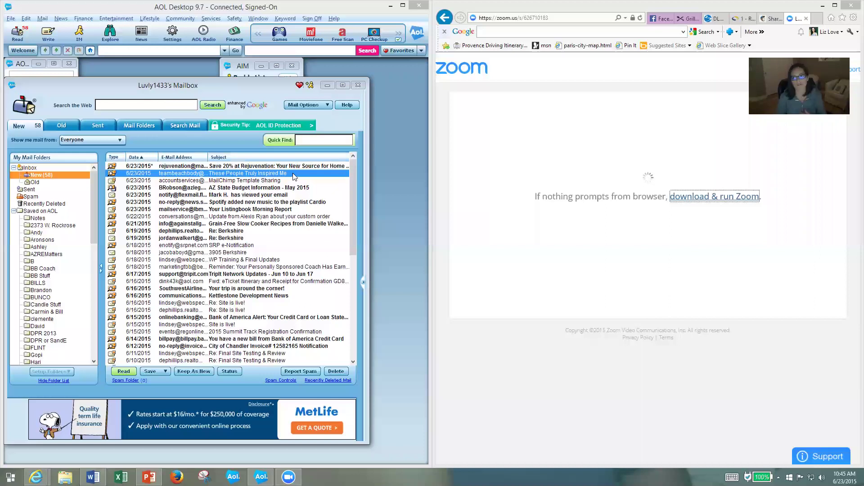
- Read the MailChimp Template Sharing email down to the June Newsletter's Add To Your Account link
left_click(217, 182)
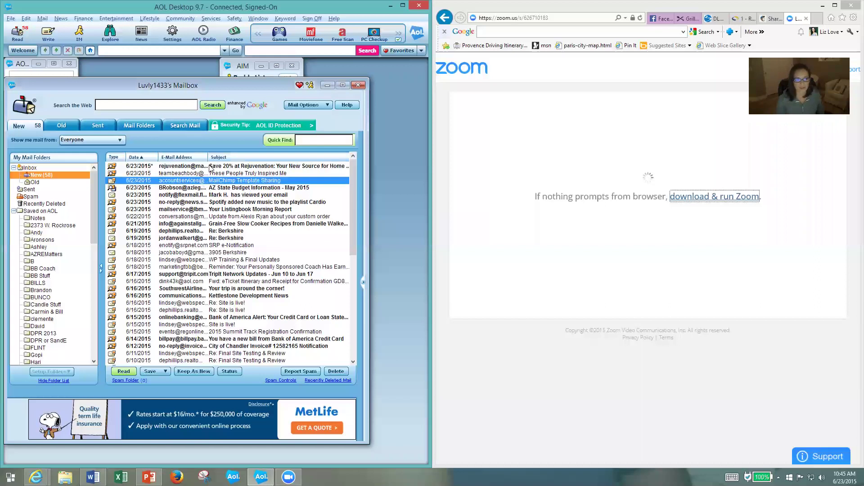
left_click_drag(209, 157, 233, 157)
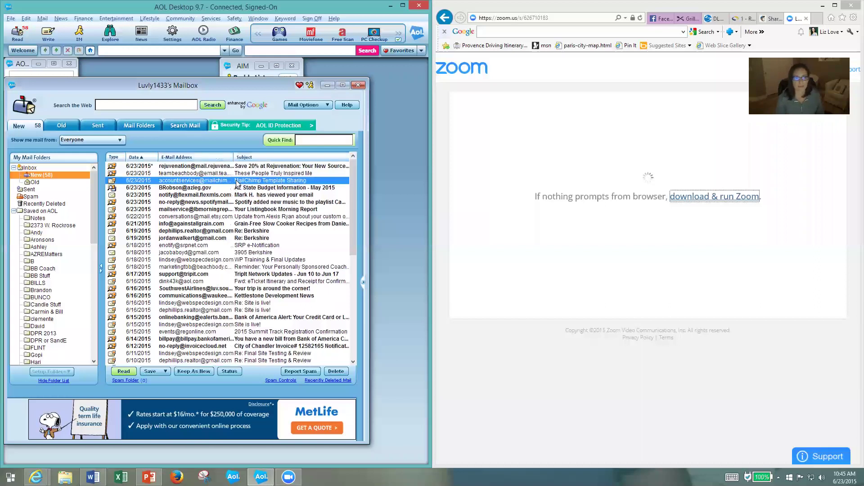
double_click(314, 181)
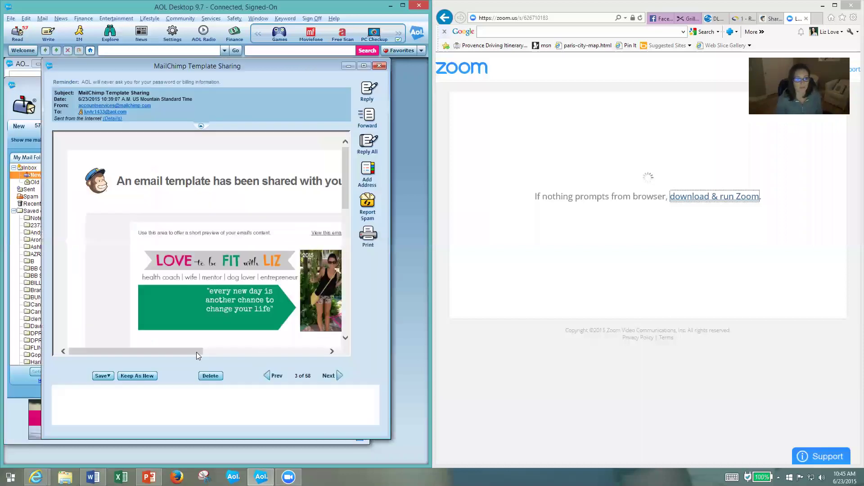
left_click(327, 349)
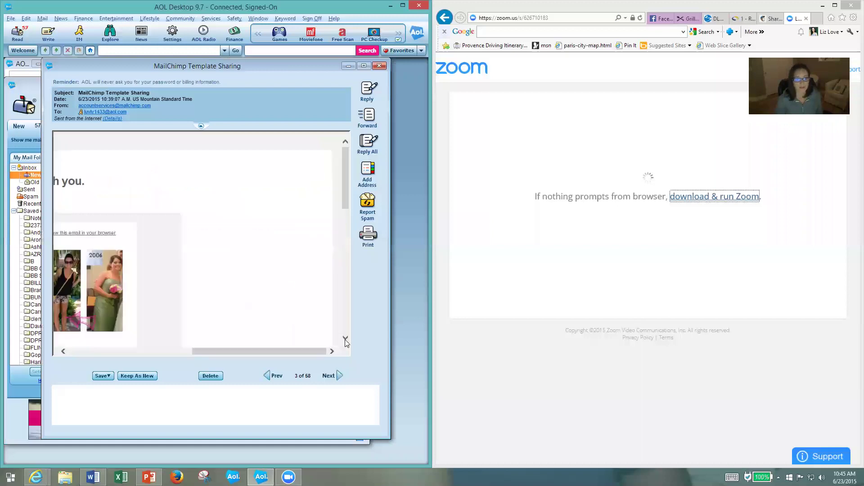
scroll(345, 340, "down", 3)
scroll(309, 303, "down", 3)
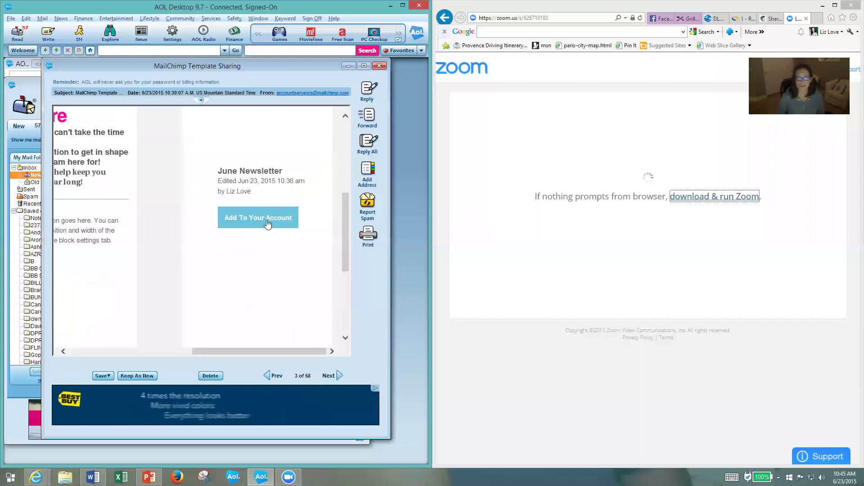
- Show MailChimp's saved Templates list with the June Newsletter in a full-screen browser
left_click(765, 21)
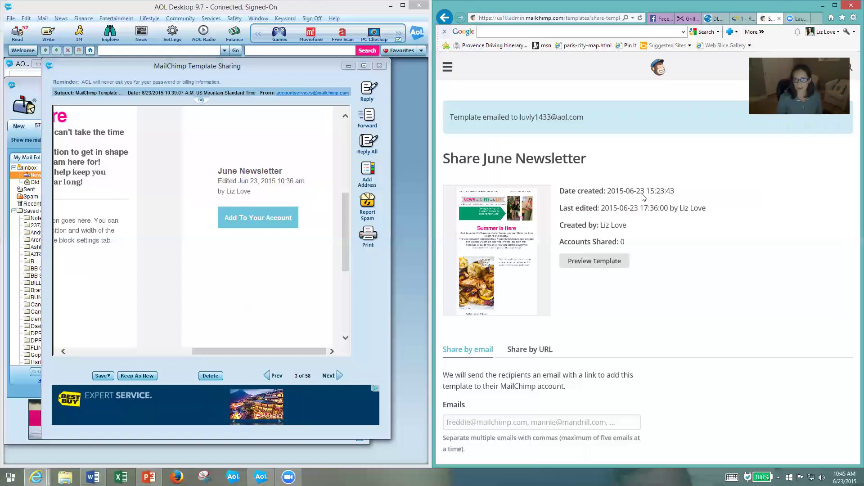
left_click(446, 69)
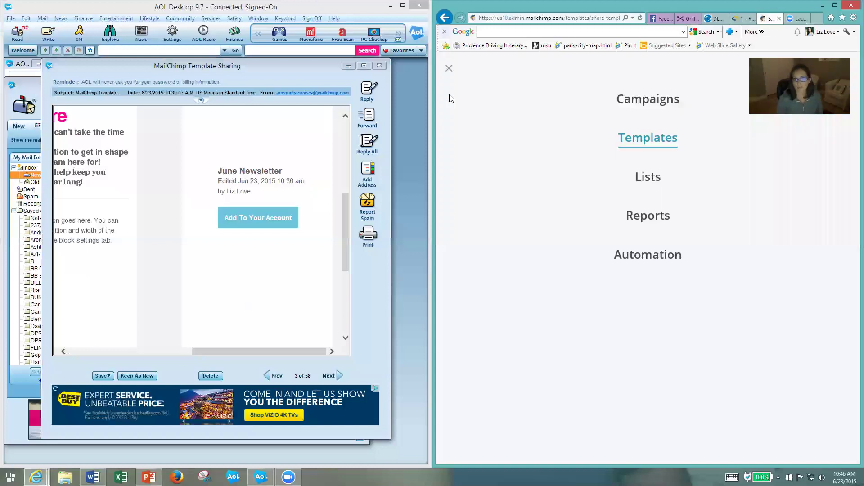
left_click(647, 144)
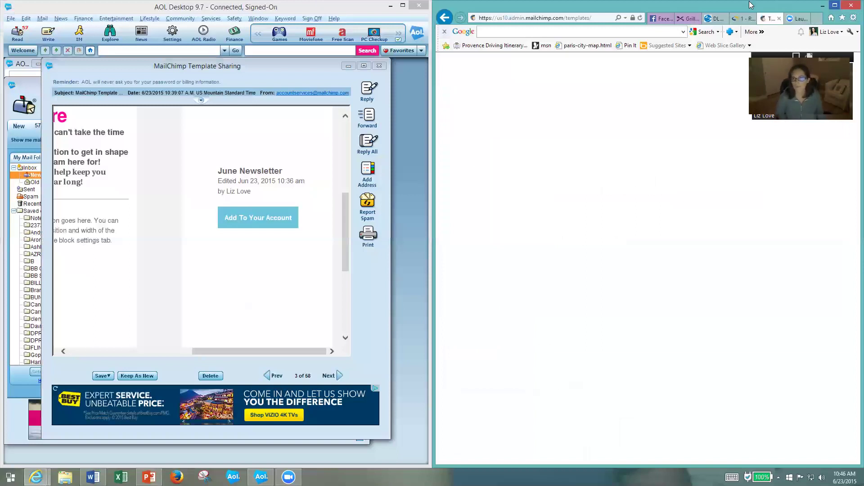
left_click(835, 6)
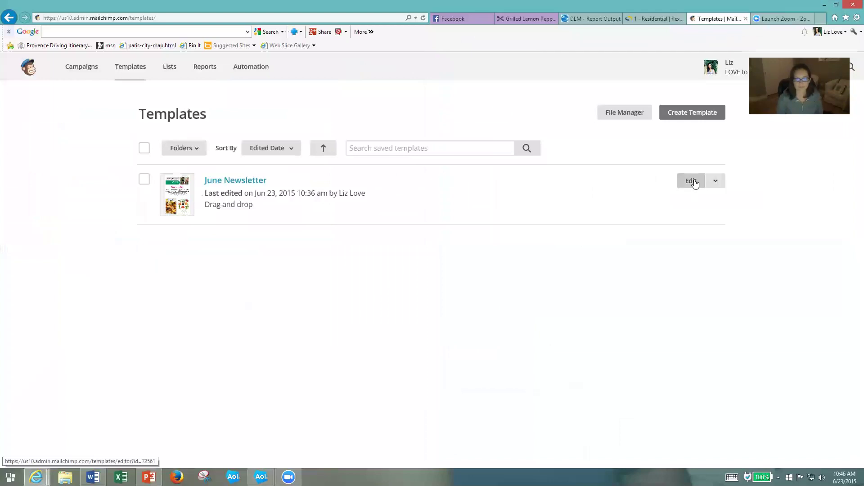
- Edit the June Newsletter template's header logo image block
left_click(693, 181)
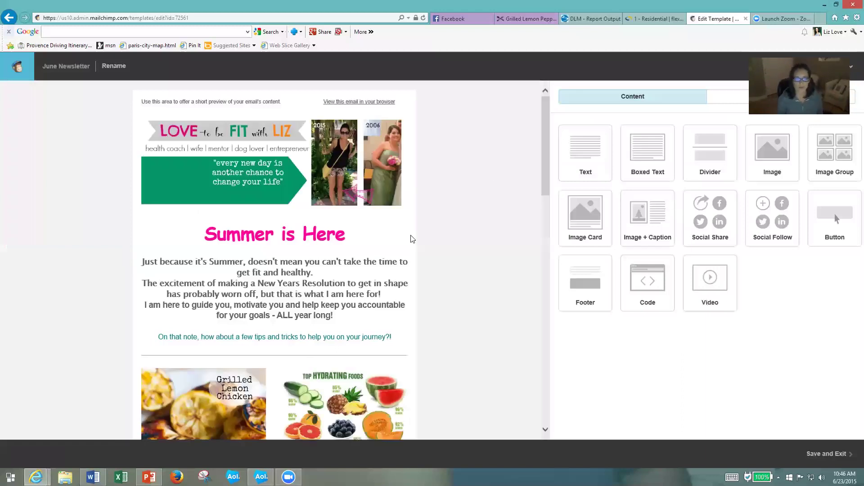
mouse_move(201, 194)
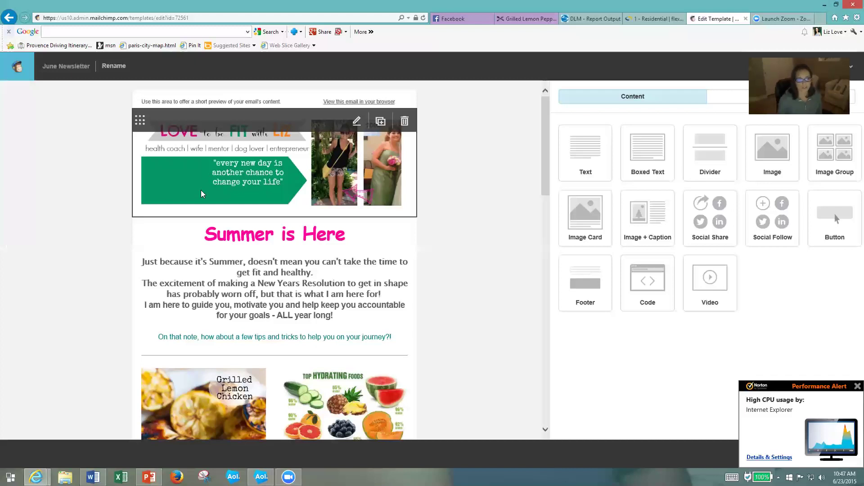
left_click(358, 120)
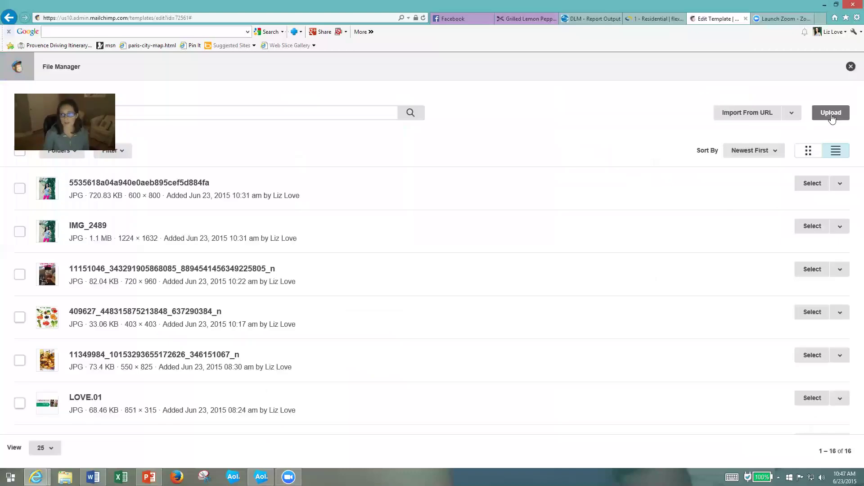
- Upload FB Banner.jpg from Coaching > Team LOVE to be FIT as the header image
left_click(832, 119)
left_click(832, 119)
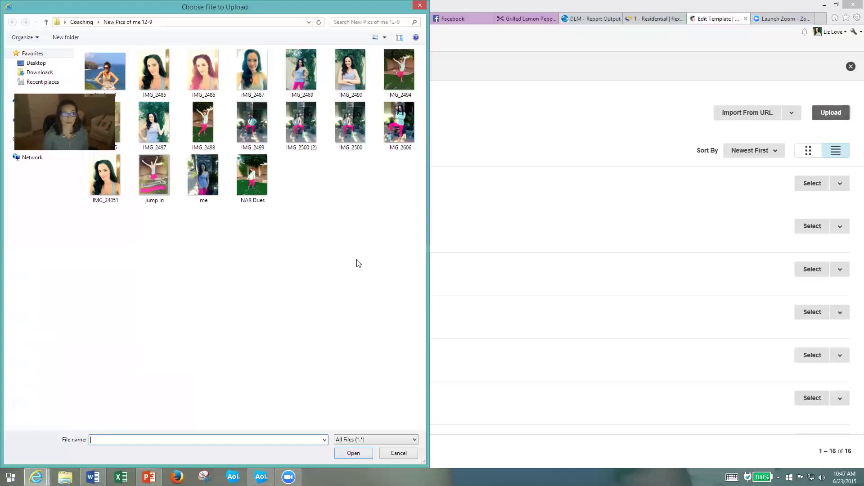
left_click(79, 24)
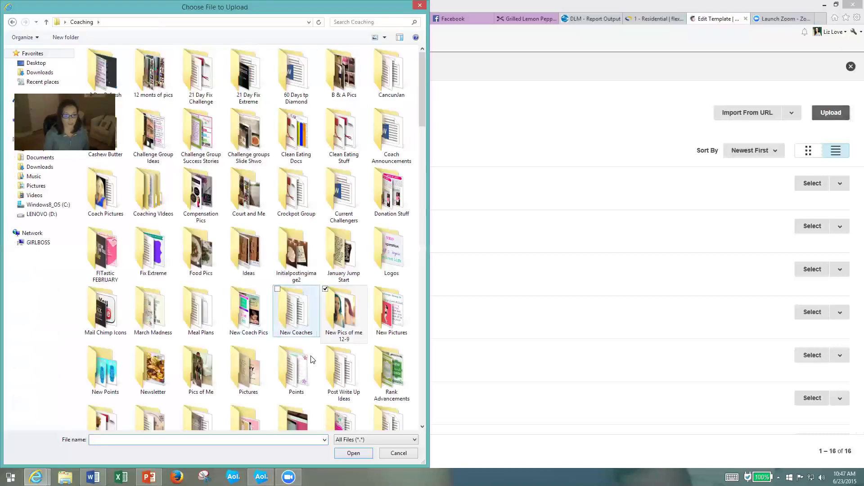
scroll(311, 359, "down", 5)
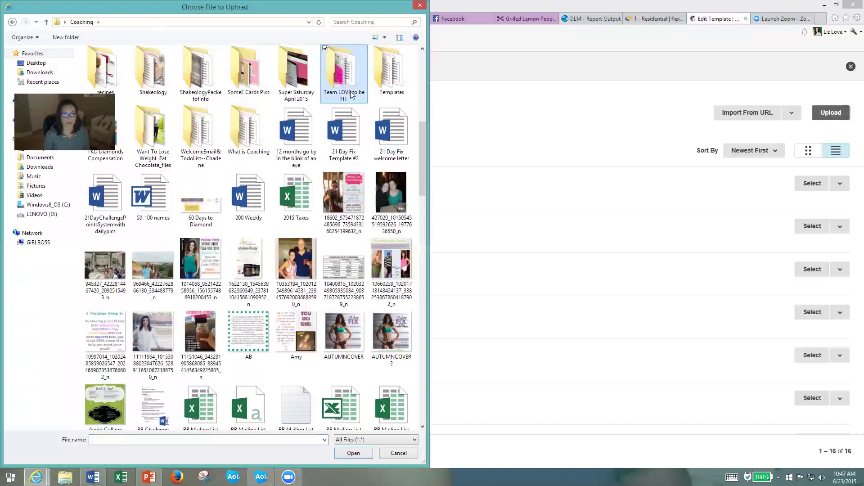
double_click(346, 90)
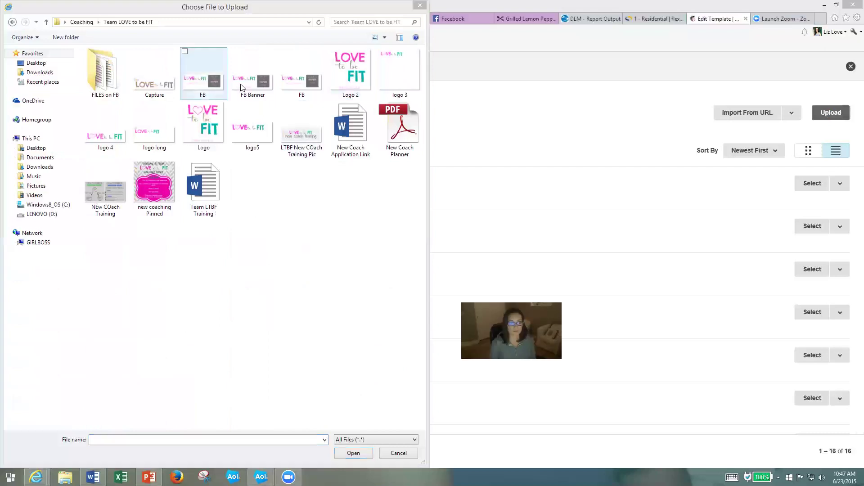
key("Escape")
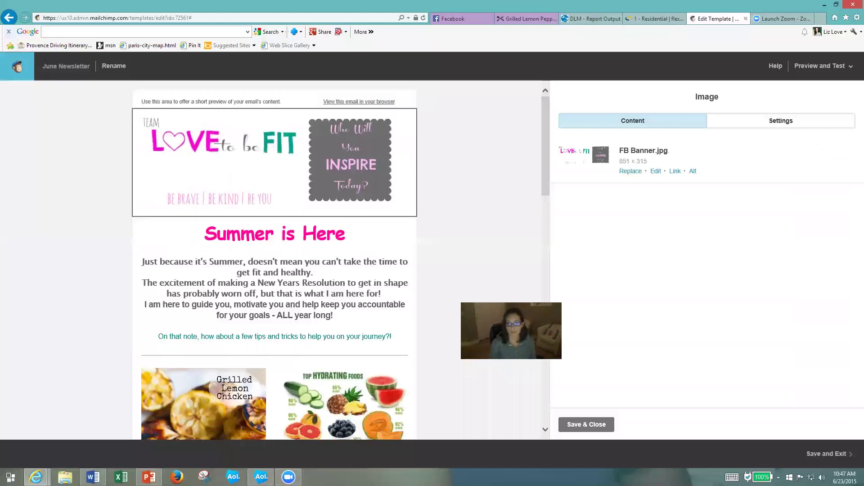
- Save the new header banner and close its image editor
left_click(599, 428)
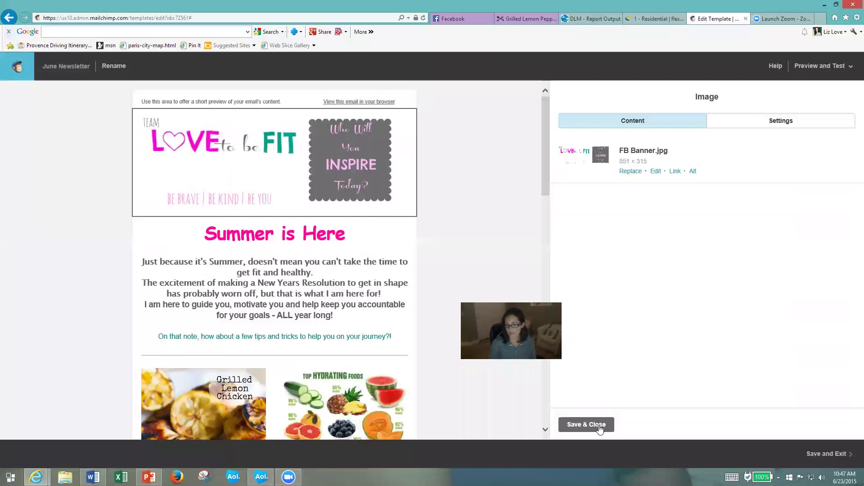
left_click(599, 428)
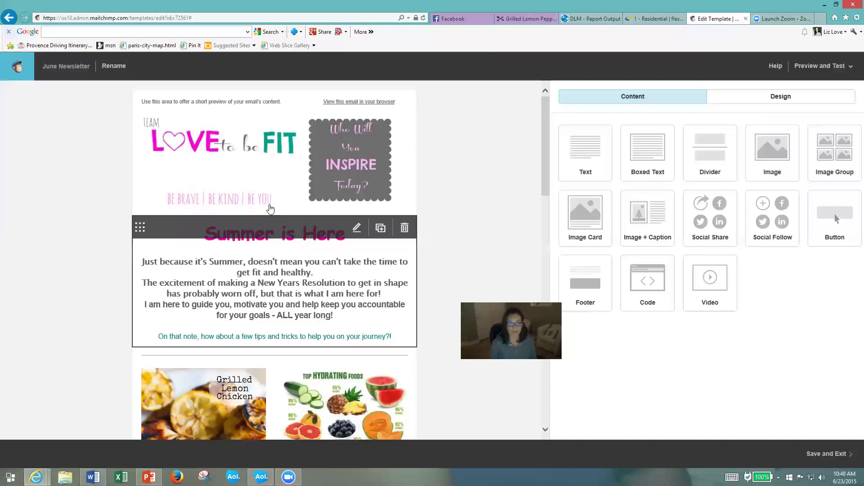
scroll(269, 210, "down", 3)
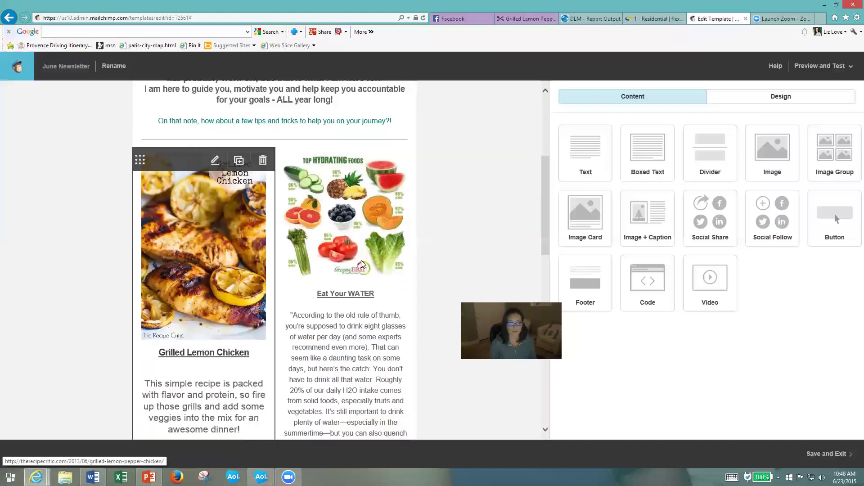
scroll(361, 259, "down", 5)
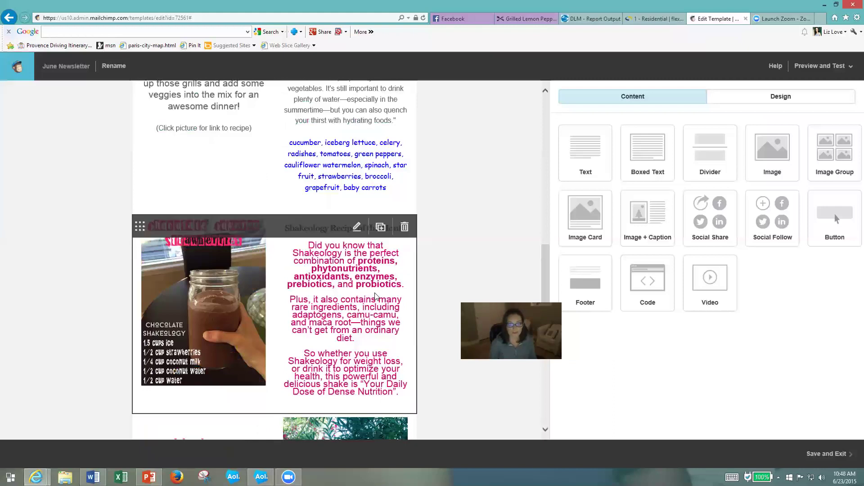
scroll(352, 301, "down", 3)
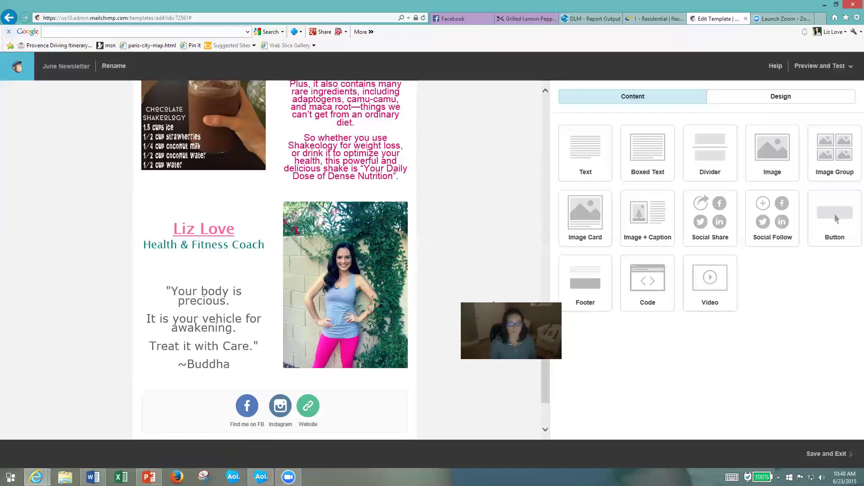
mouse_move(275, 291)
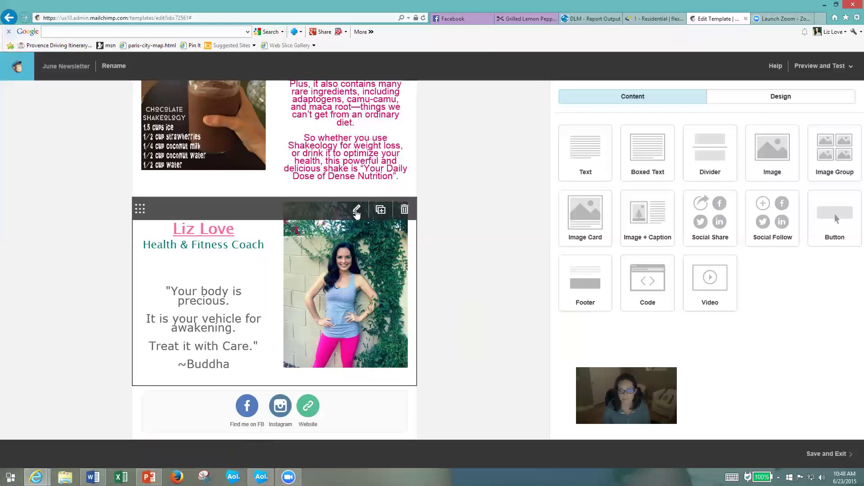
left_click(392, 217)
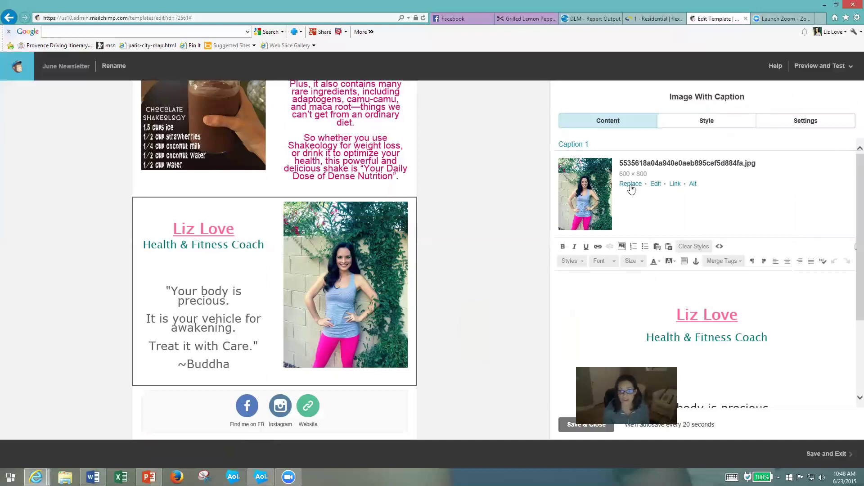
left_click(655, 304)
scroll(737, 209, "down", 2)
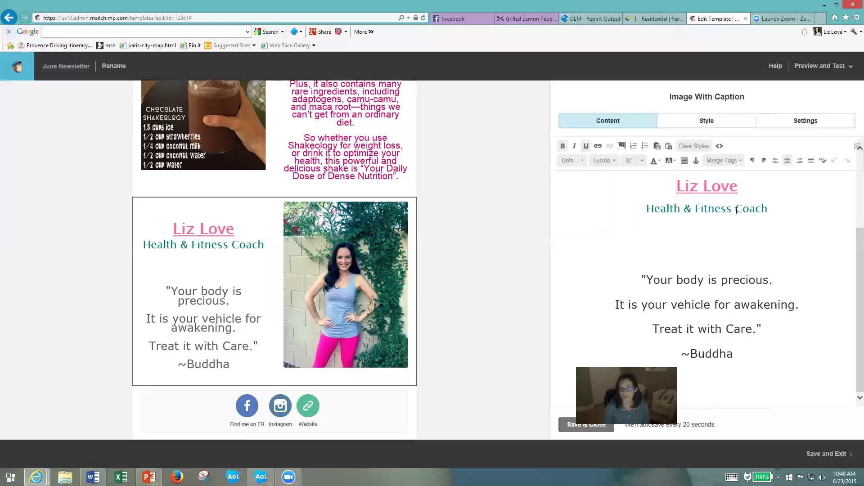
left_click_drag(663, 368, 548, 312)
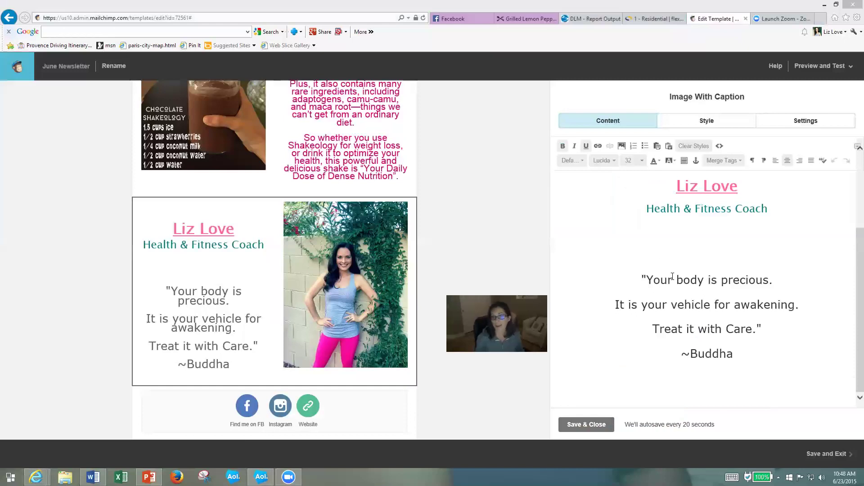
left_click(596, 429)
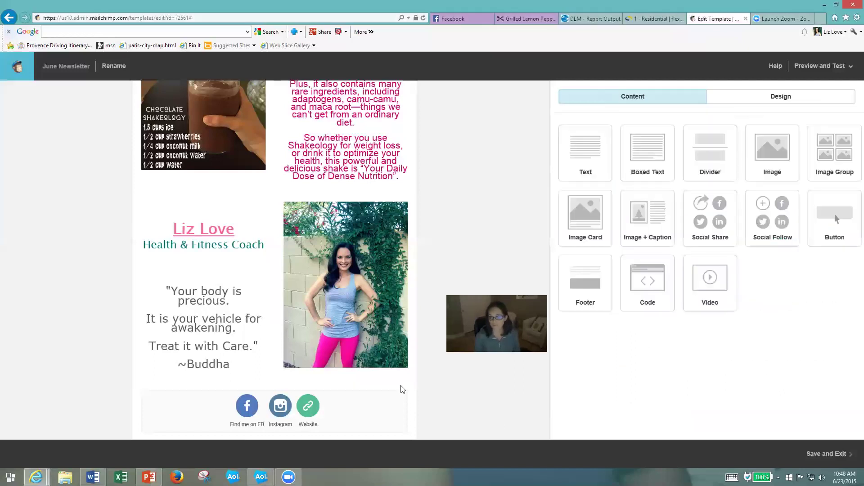
mouse_move(333, 409)
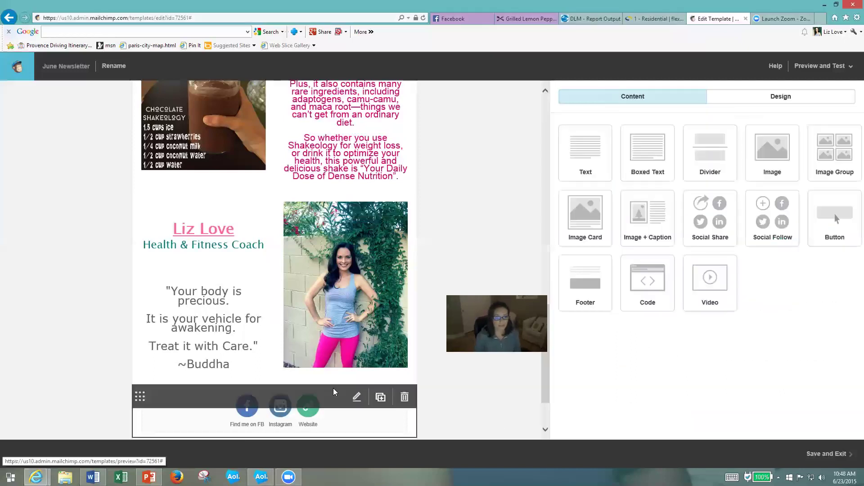
scroll(360, 346, "down", 1)
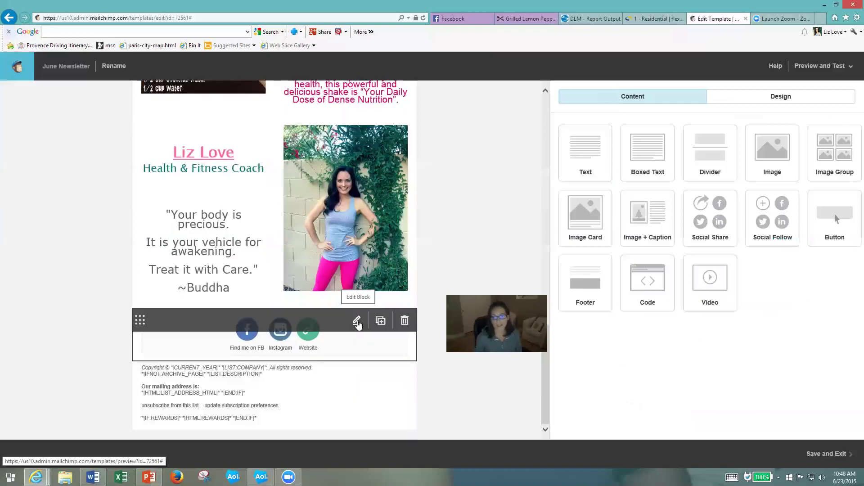
- Check the Instagram and website URLs in the Social Follow block and save it
left_click(358, 322)
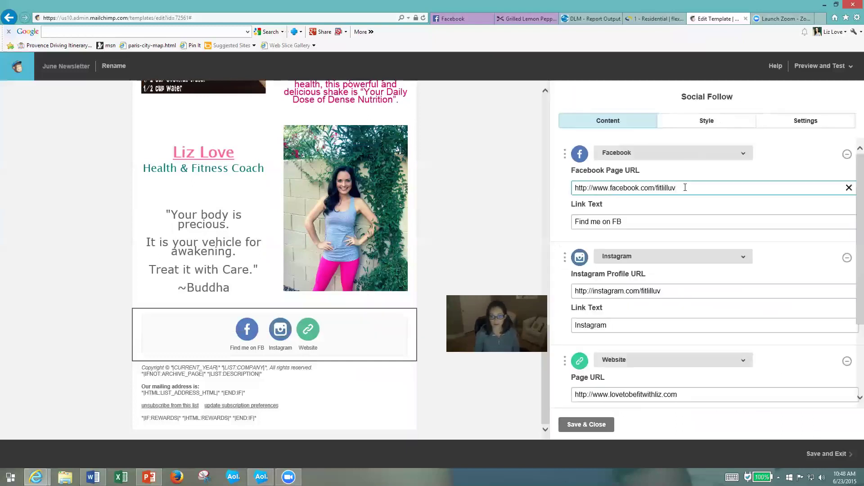
left_click(676, 294)
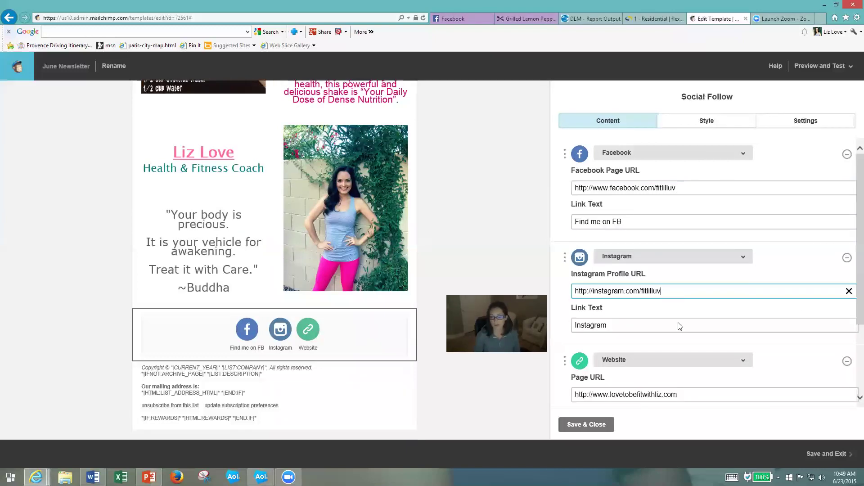
left_click(686, 395)
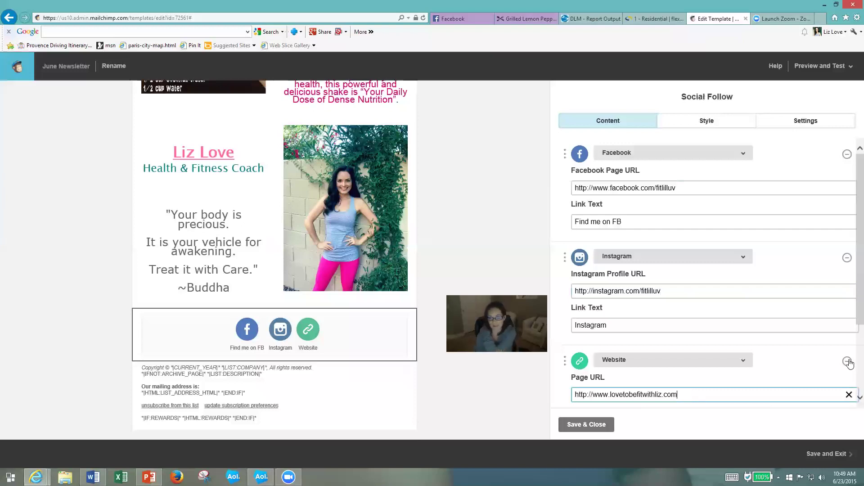
left_click(591, 430)
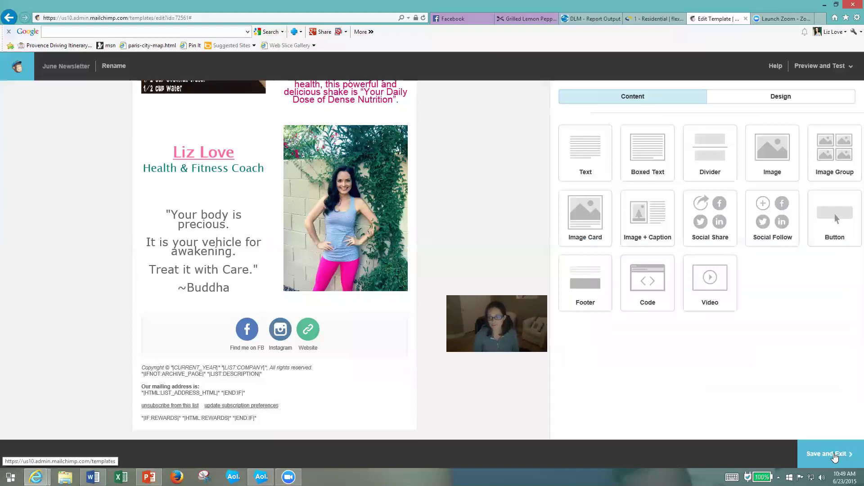
- Save and exit the template, then create a campaign from the June Newsletter
left_click(835, 457)
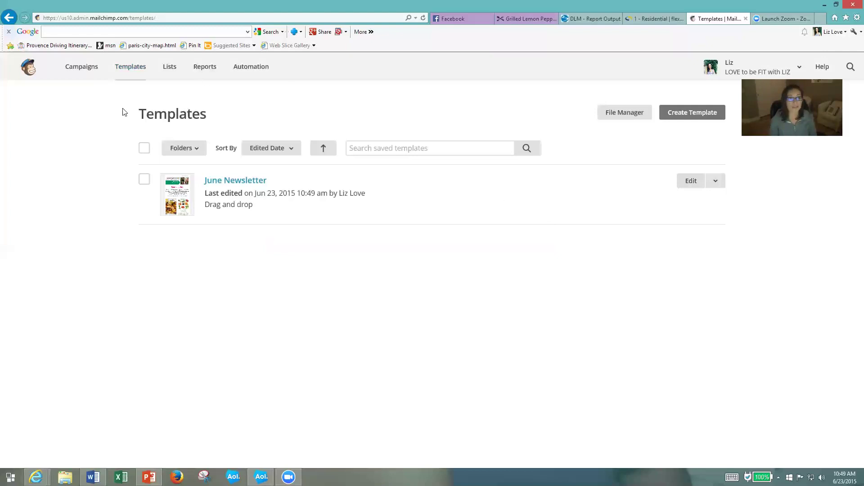
left_click(144, 182)
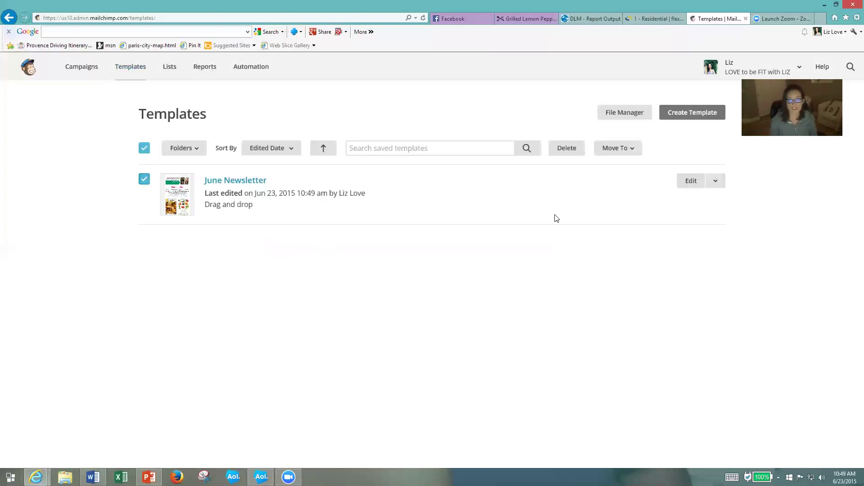
left_click(720, 182)
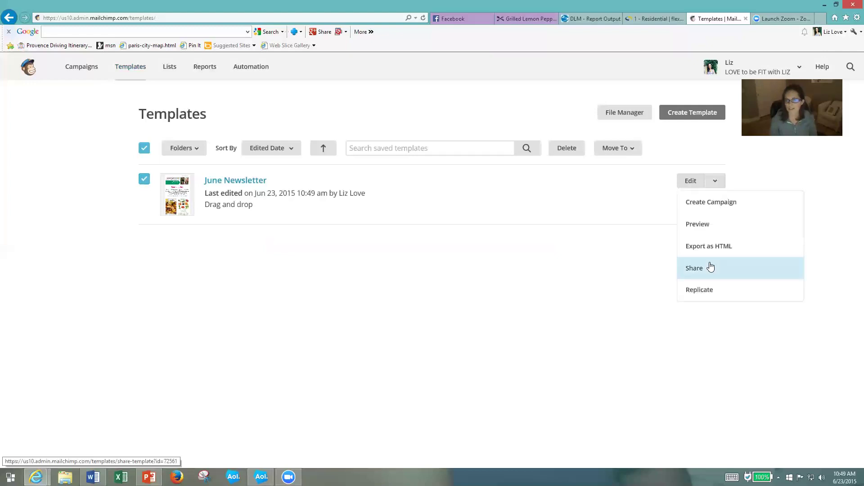
left_click(703, 207)
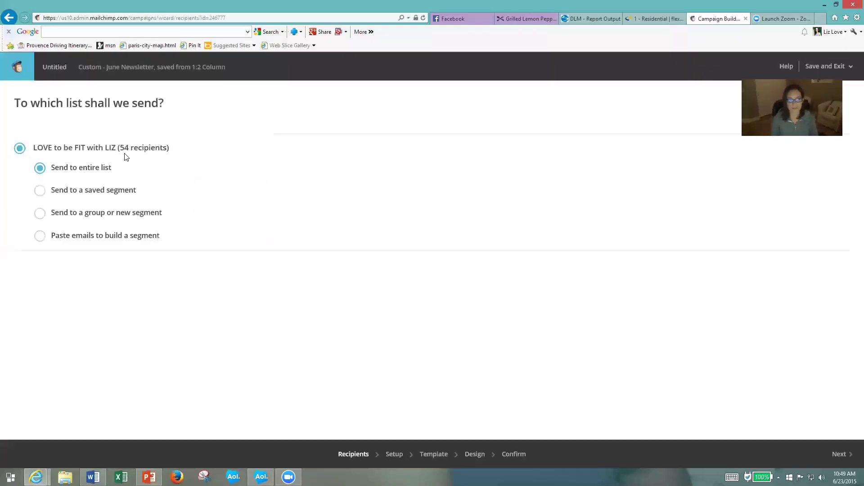
- Target the entire LOVE to be FIT with LIZ list and continue to setup
left_click(39, 171)
left_click(841, 462)
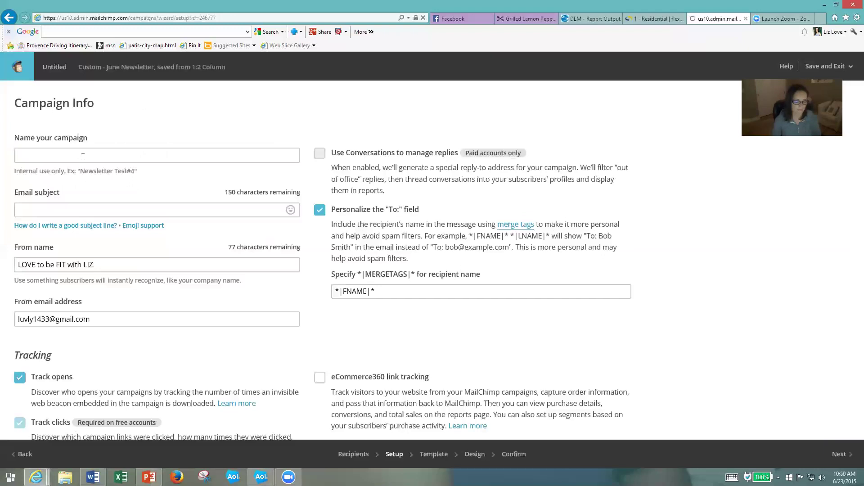
type("Jun")
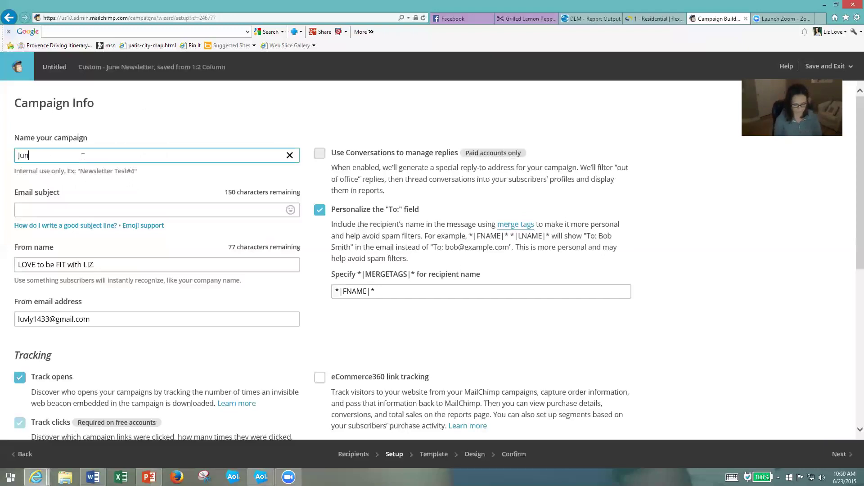
type("e Newsletter")
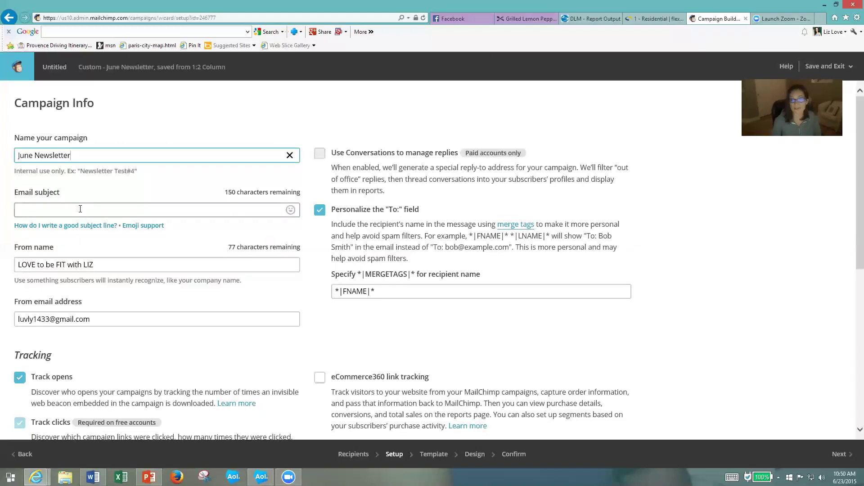
- Name the campaign June Newsletter, keep the prefilled sender details, and continue
left_click(79, 209)
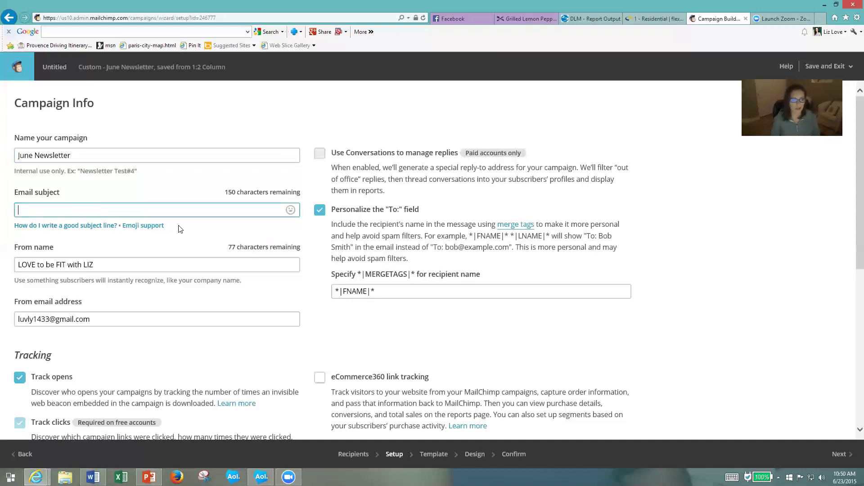
left_click(97, 321)
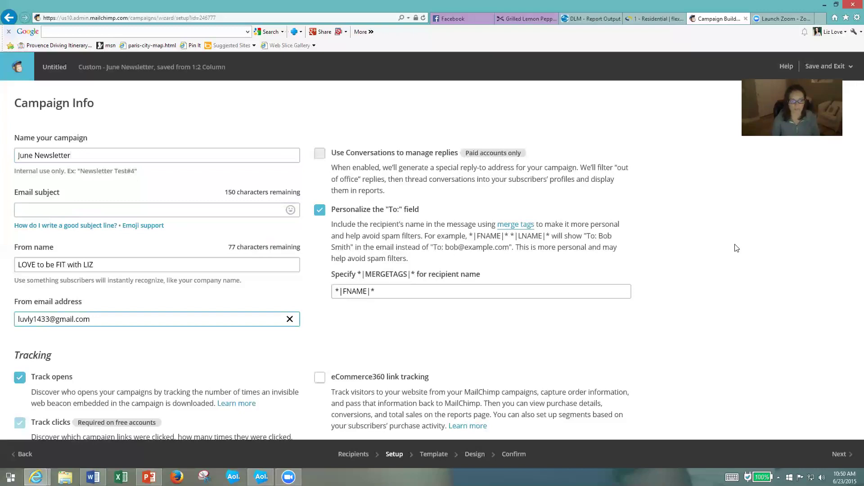
scroll(766, 410, "down", 3)
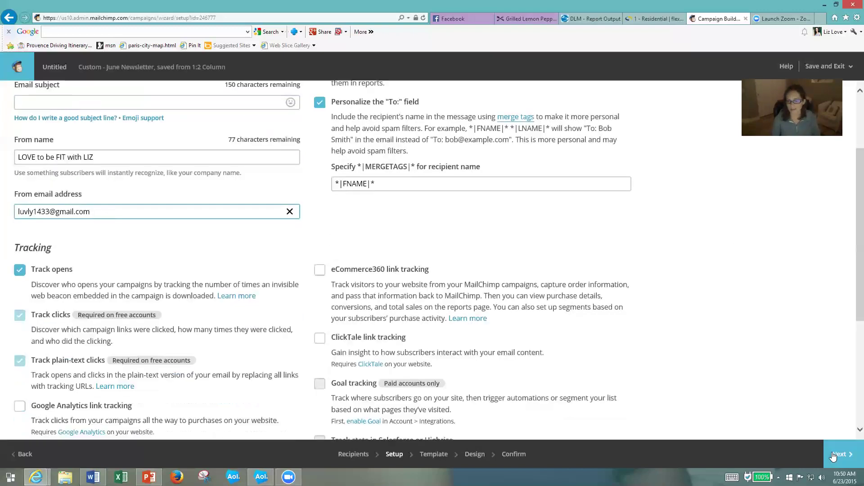
left_click(830, 457)
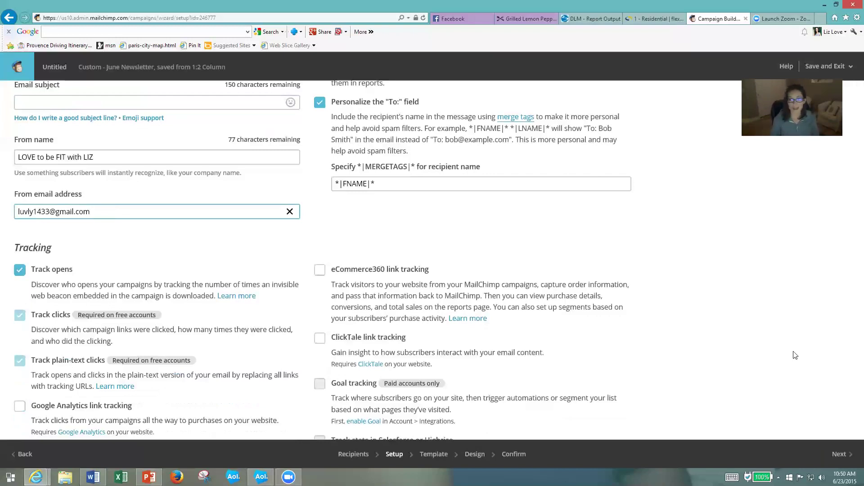
scroll(770, 279, "up", 2)
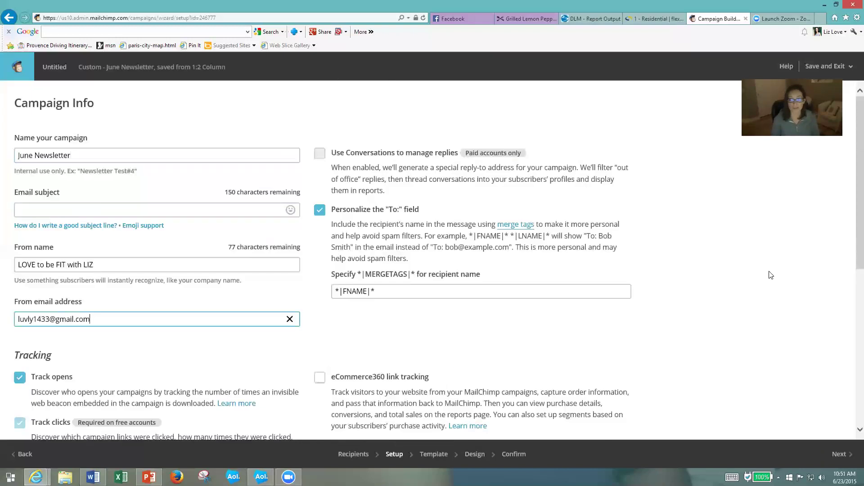